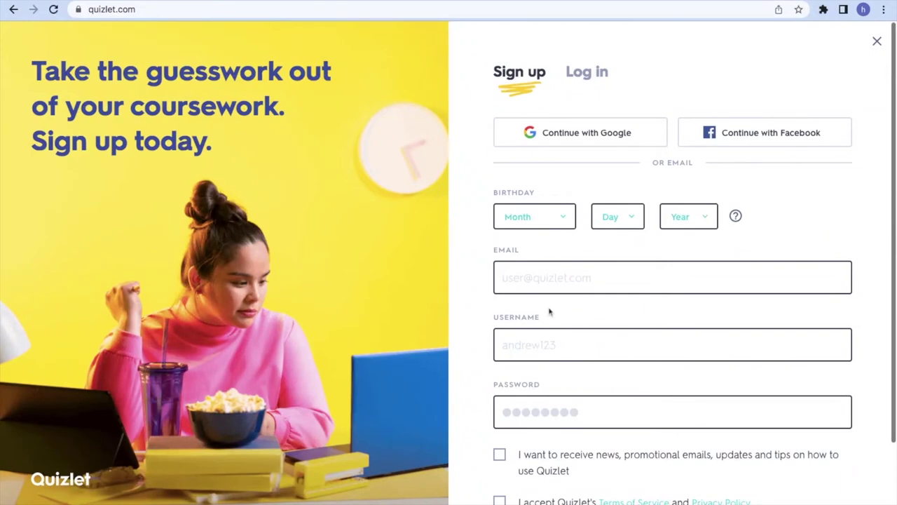
# Sign up with a Google account and search the site for "cells"
pyautogui.click(572, 139)
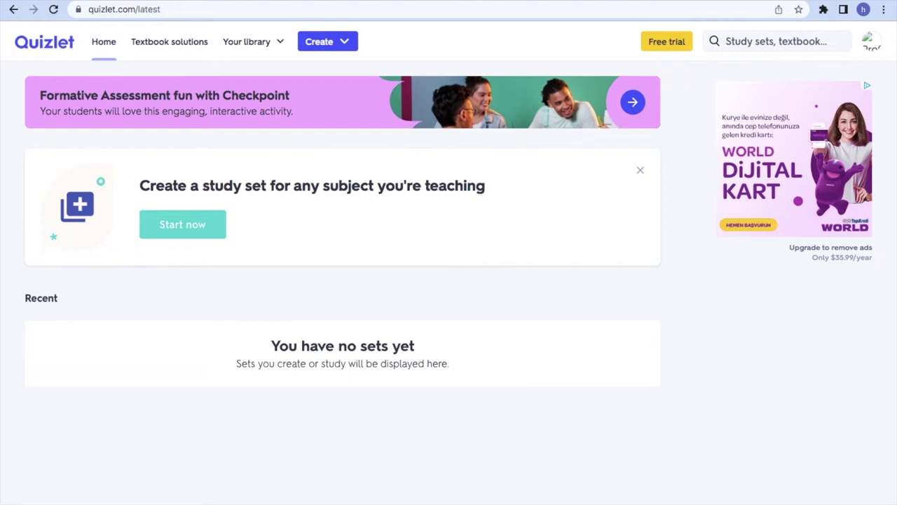
pyautogui.click(247, 41)
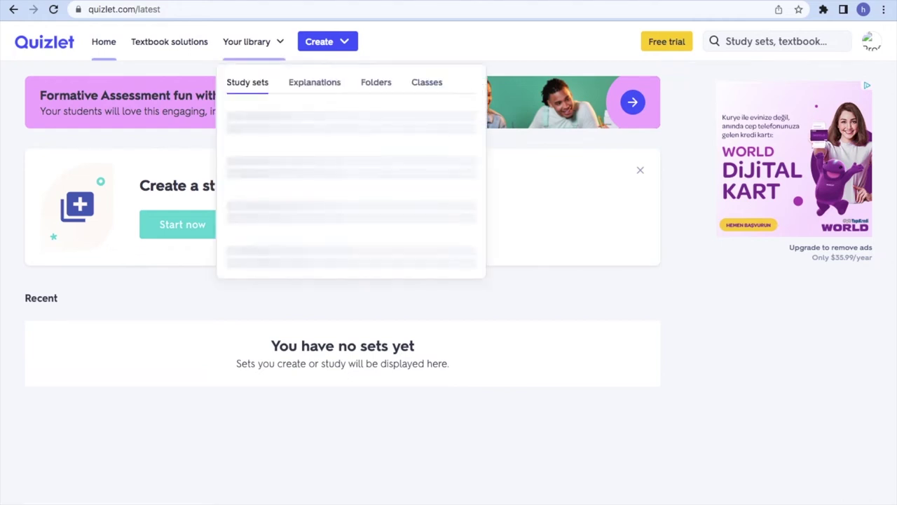
pyautogui.click(345, 276)
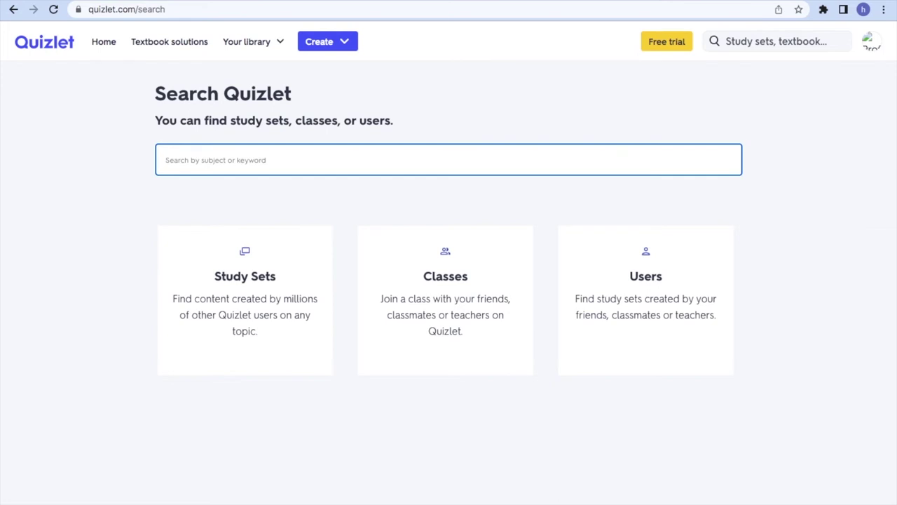
pyautogui.write('cells')
pyautogui.press('Return')
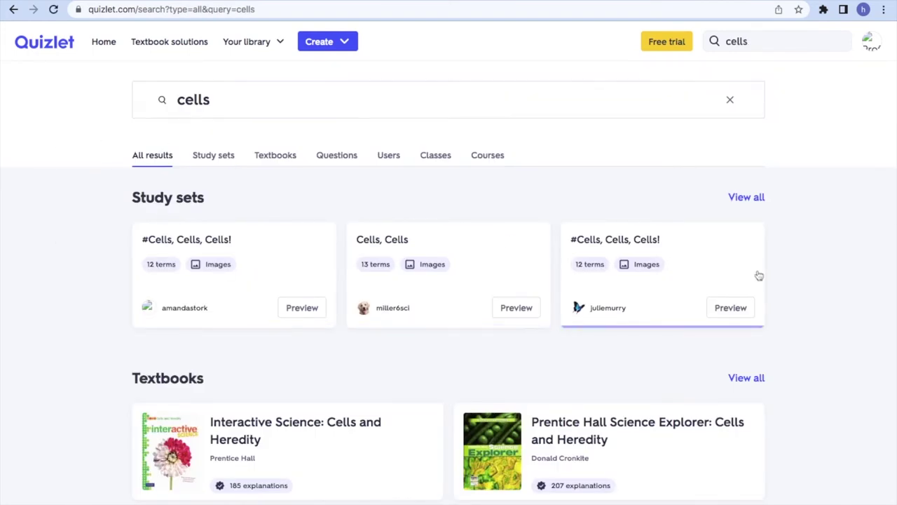
# Preview the terms of the first "#Cells, Cells, Cells!" study set in the results and close the preview
pyautogui.click(290, 309)
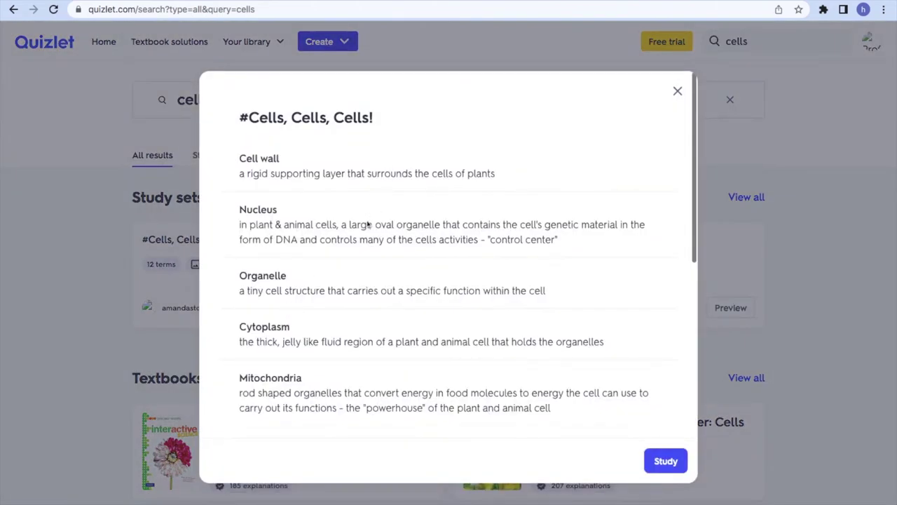
pyautogui.scroll(-3, 371, 294)
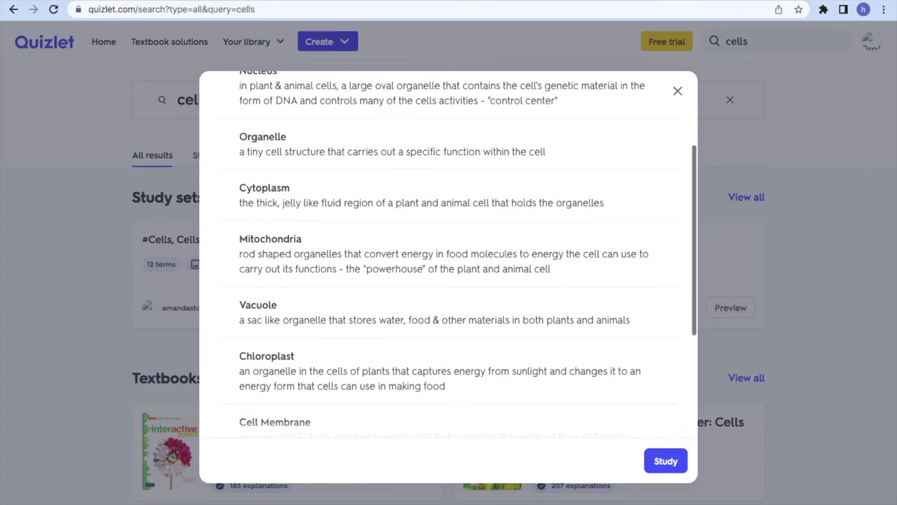
pyautogui.scroll(3, 595, 397)
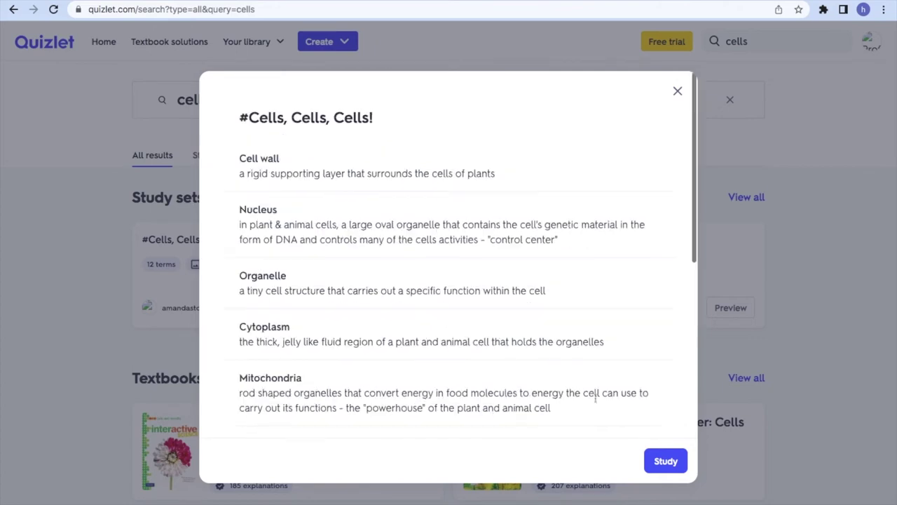
pyautogui.click(677, 91)
# View all study sets found for "cells" and open the first "#Cells, Cells, Cells!" set for studying
pyautogui.click(750, 200)
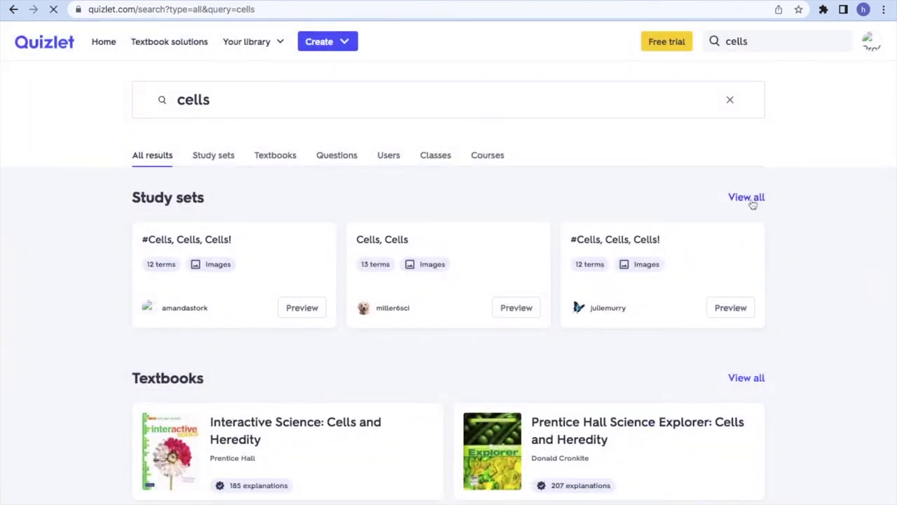
pyautogui.scroll(-15, 734, 188)
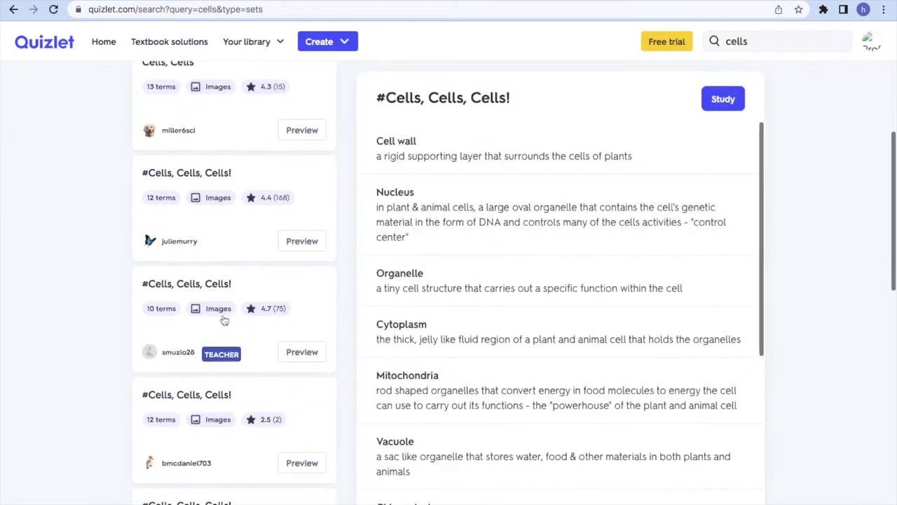
pyautogui.scroll(2, 252, 294)
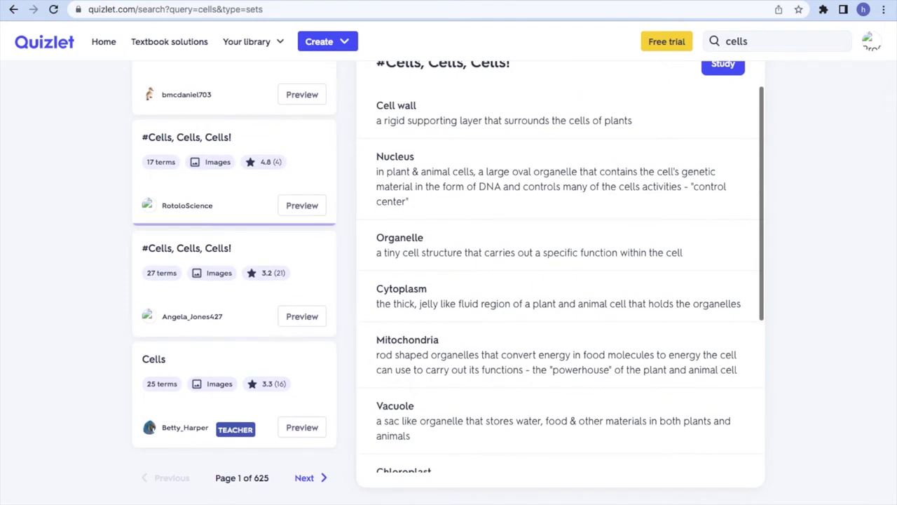
pyautogui.scroll(5, 295, 238)
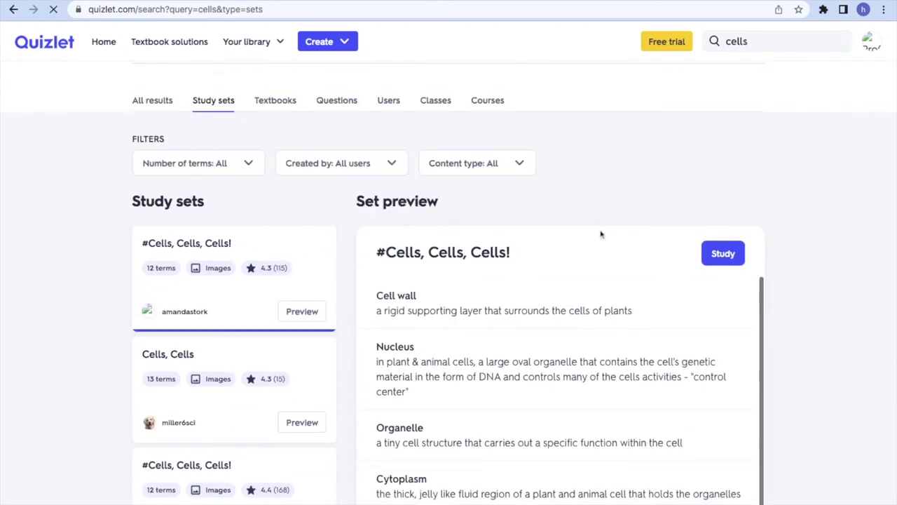
pyautogui.click(736, 254)
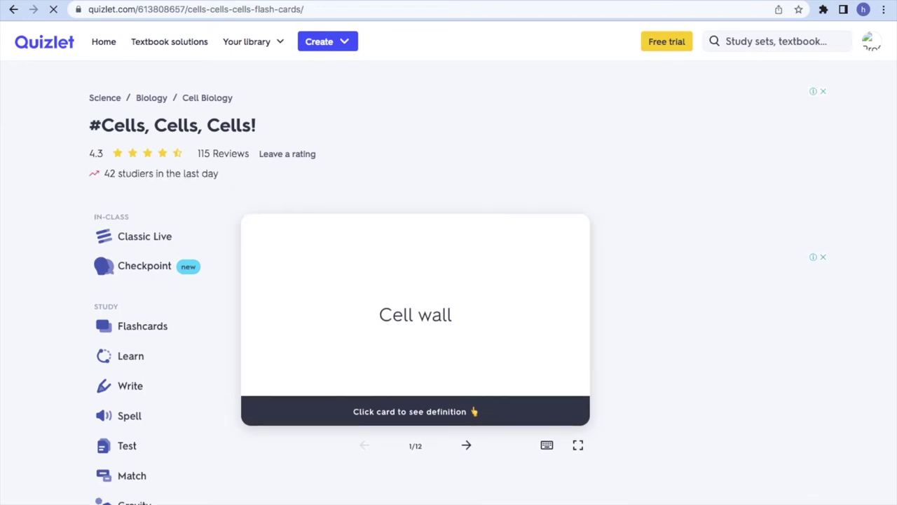
# Open the set's flashcards and flip the Cell wall and Nucleus cards between definition and term
pyautogui.click(149, 324)
pyautogui.scroll(-3, 161, 316)
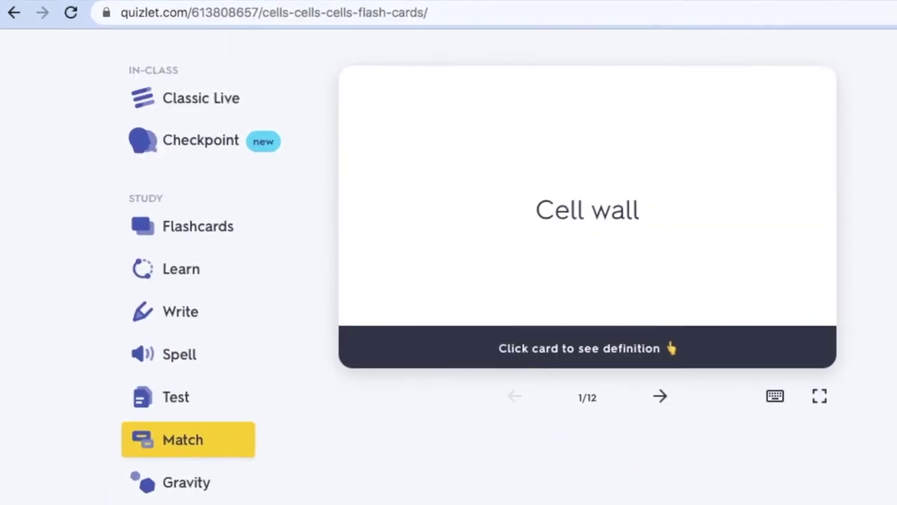
pyautogui.click(180, 231)
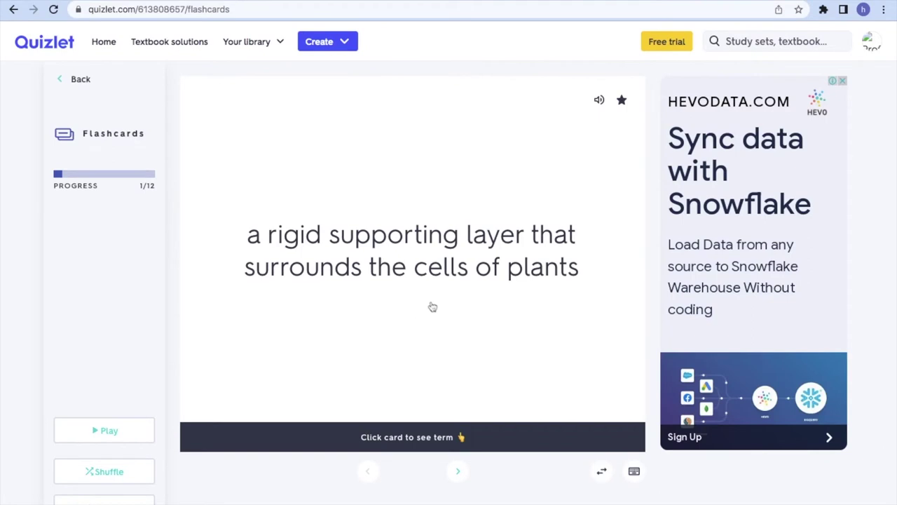
pyautogui.click(432, 306)
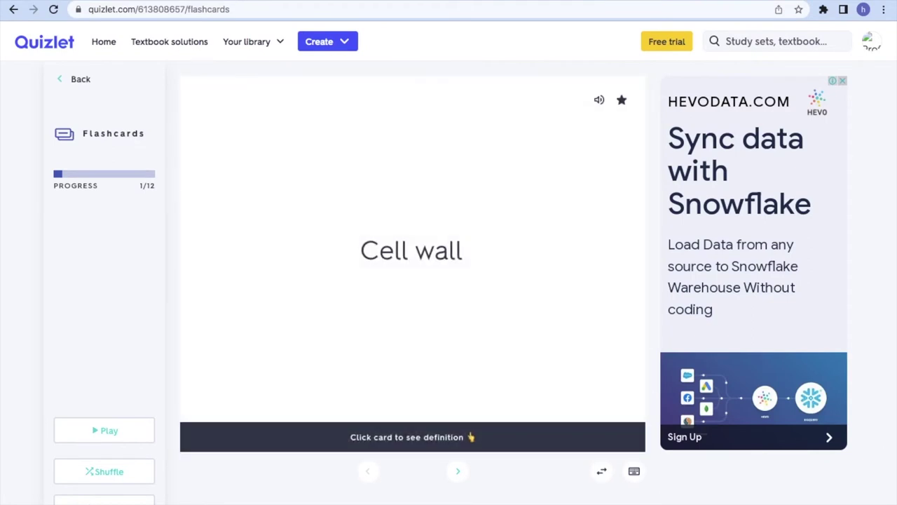
pyautogui.press('space')
pyautogui.click(457, 471)
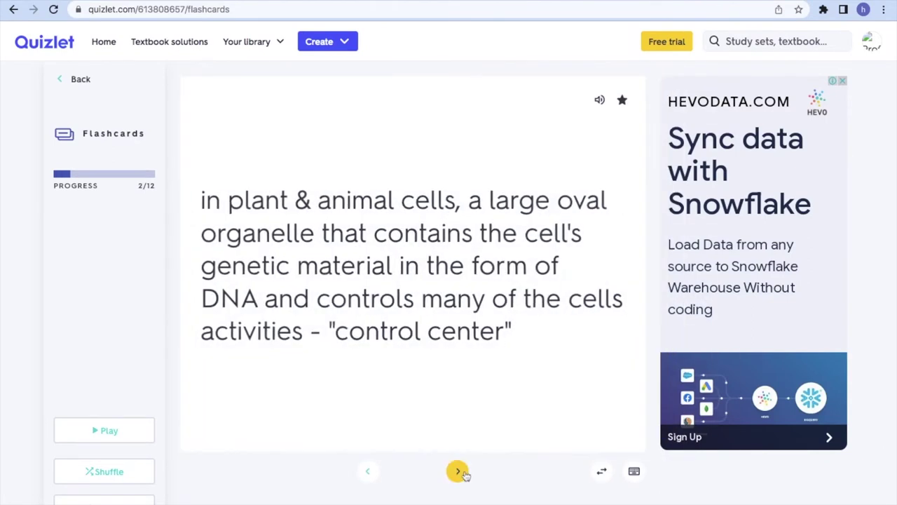
pyautogui.click(421, 301)
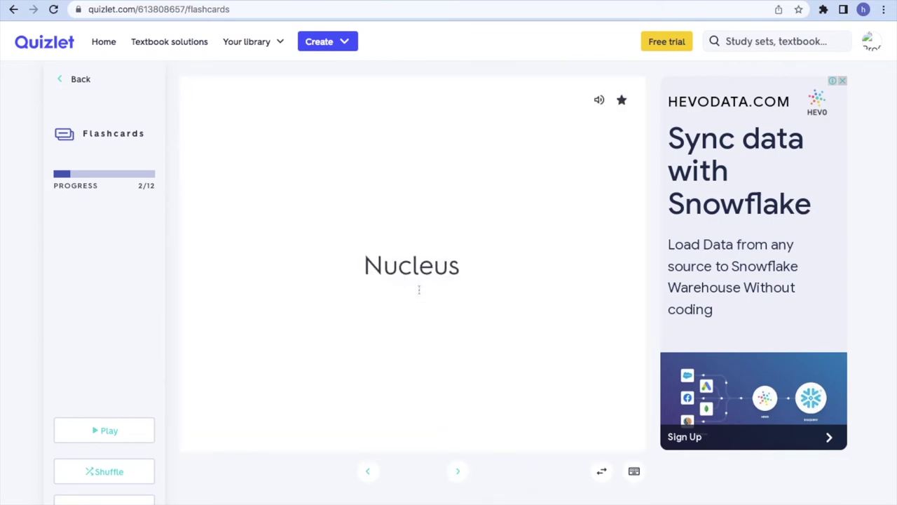
pyautogui.click(418, 290)
# Switch from the flashcards to Learn mode, play the first definition's audio, and answer the "control center" question with Nucleus
pyautogui.click(73, 78)
pyautogui.click(114, 364)
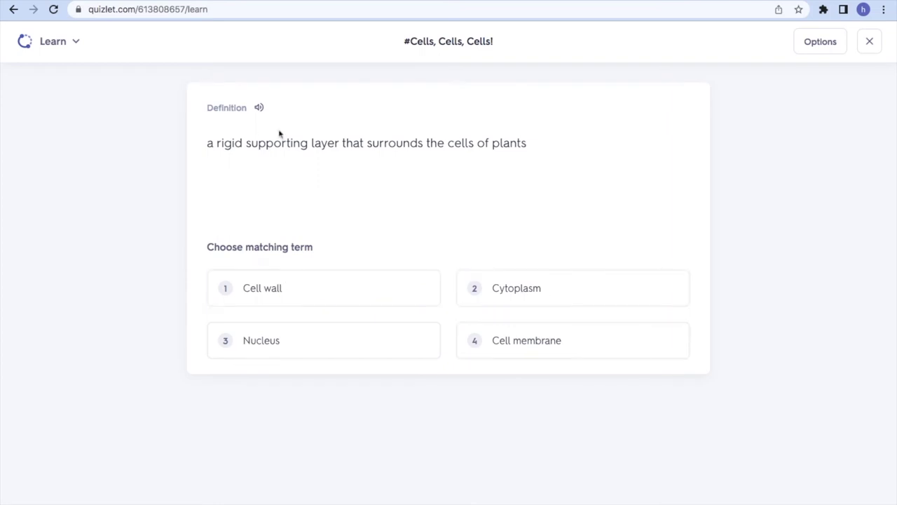
pyautogui.click(259, 111)
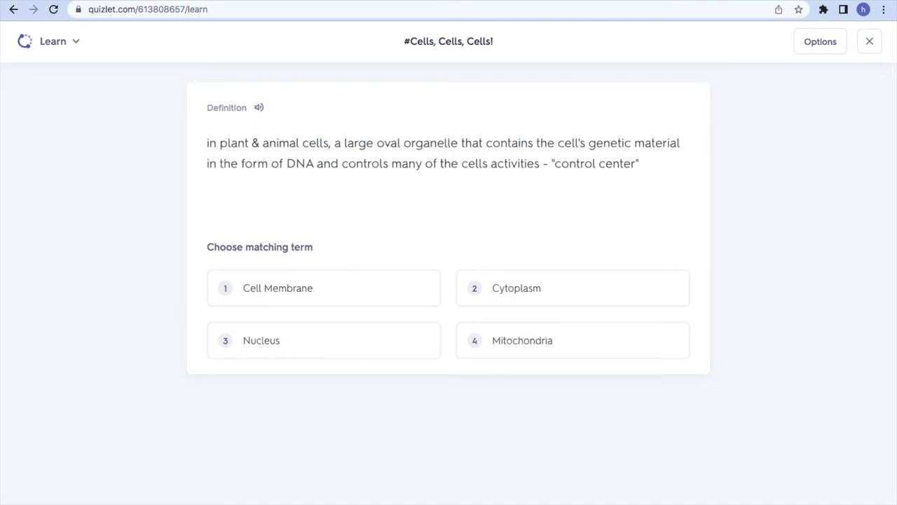
pyautogui.click(275, 345)
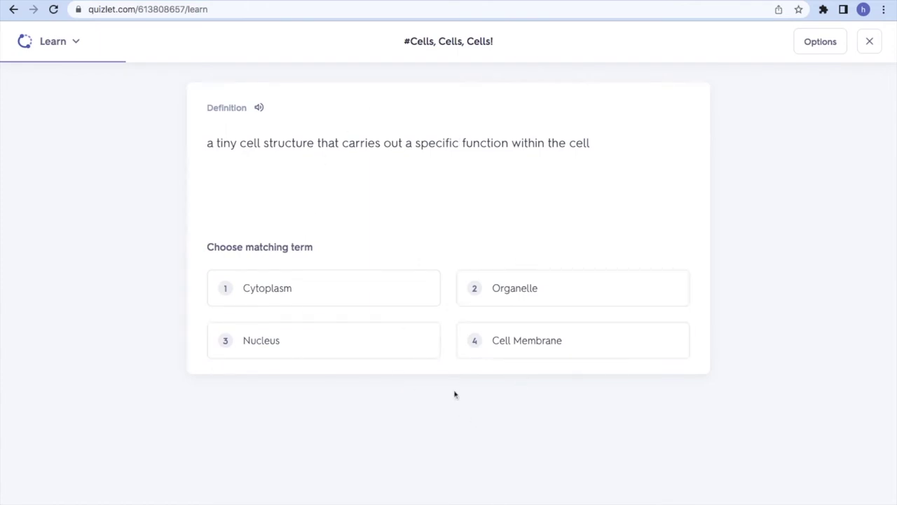
# Switch to Test mode and answer question 1 with True, question 2 with False and question 4 with Mitochondria
pyautogui.click(41, 47)
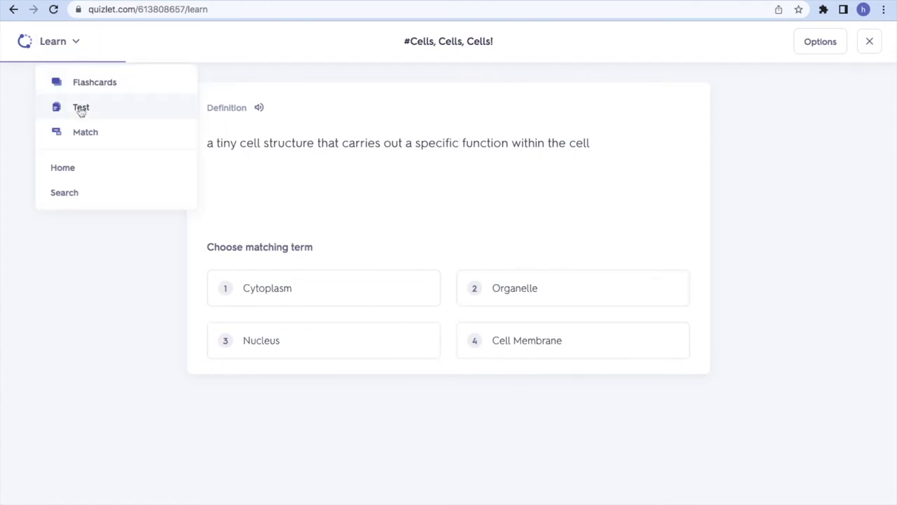
pyautogui.click(80, 110)
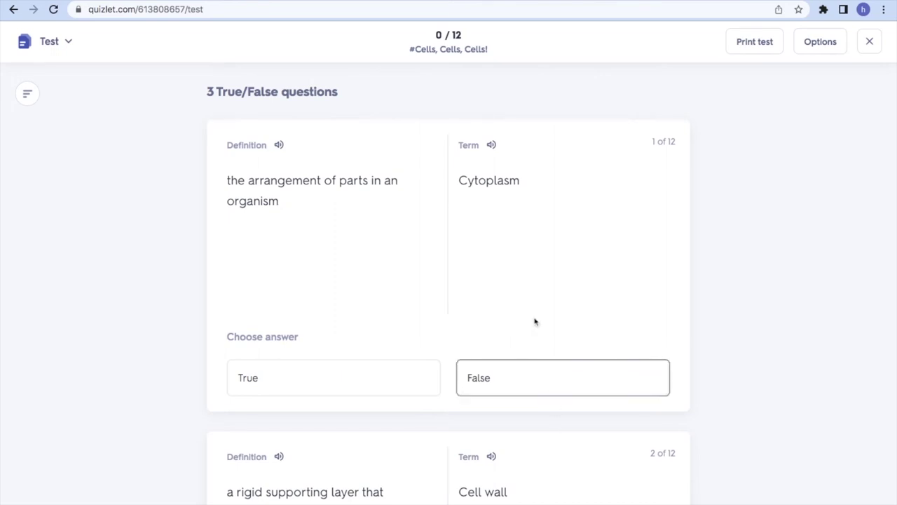
pyautogui.click(370, 390)
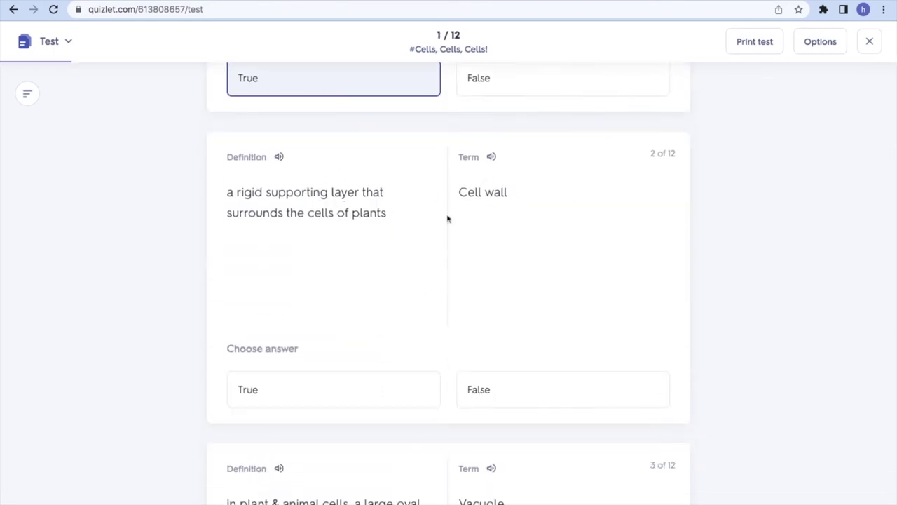
pyautogui.click(498, 399)
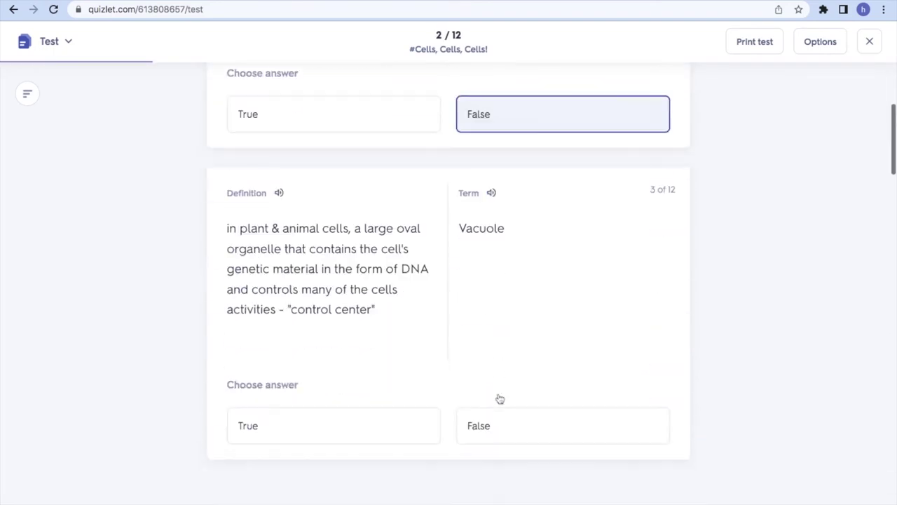
pyautogui.scroll(-3, 419, 275)
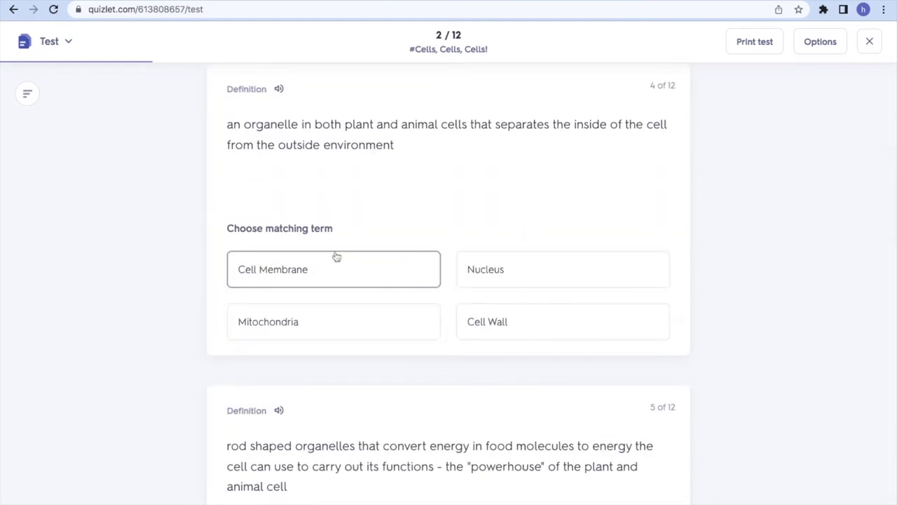
pyautogui.click(319, 312)
# Look through the test's remaining multiple-choice, matching and written questions
pyautogui.scroll(-10, 439, 334)
pyautogui.scroll(-6, 439, 336)
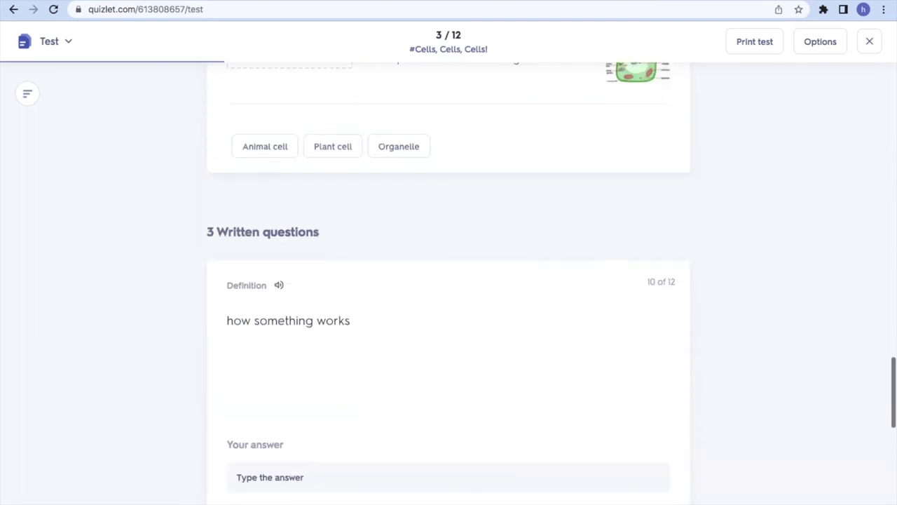
pyautogui.scroll(8, 439, 336)
pyautogui.scroll(-5, 278, 288)
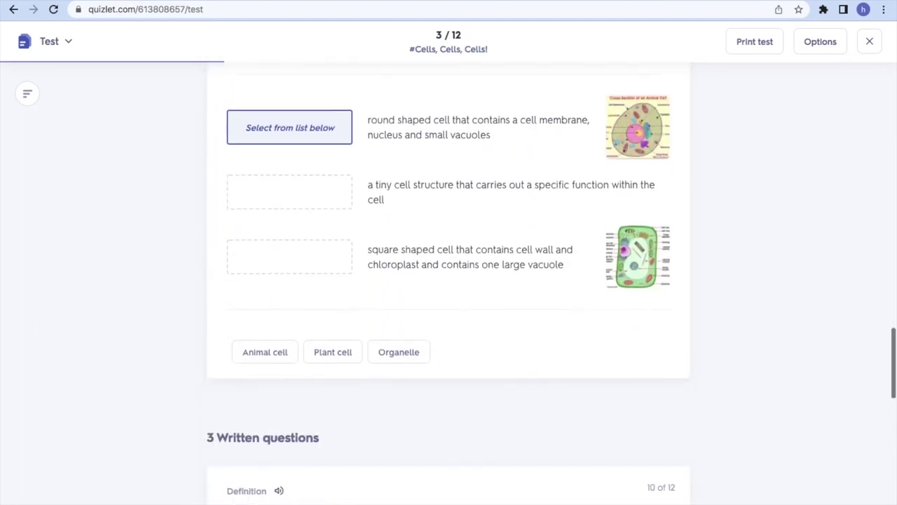
pyautogui.scroll(5, 396, 309)
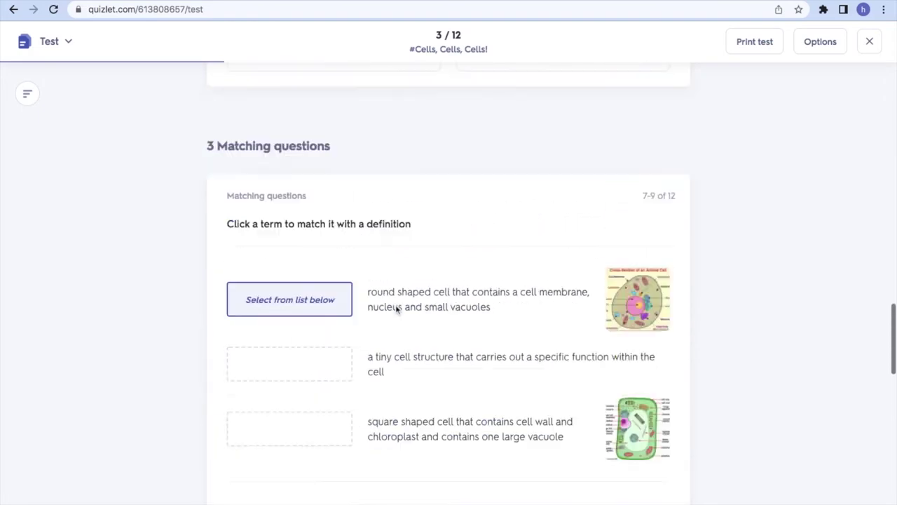
pyautogui.scroll(-7, 373, 427)
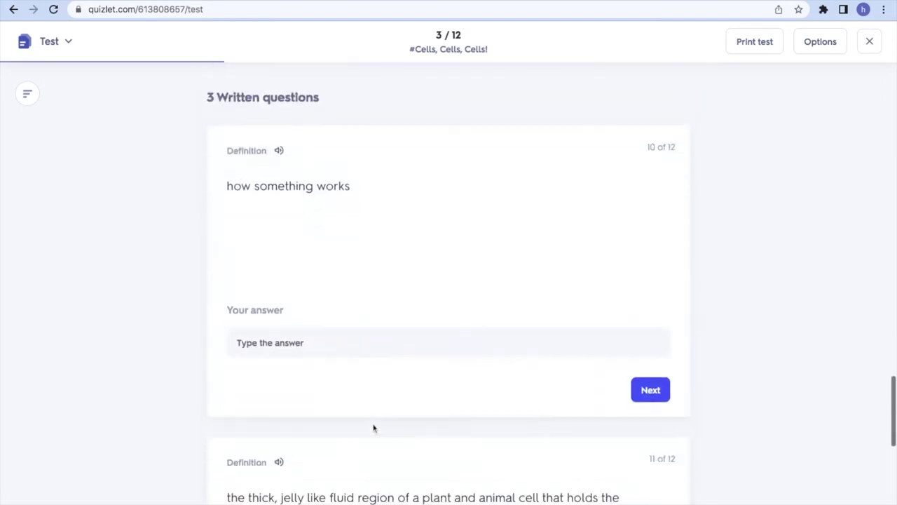
pyautogui.scroll(-2, 395, 360)
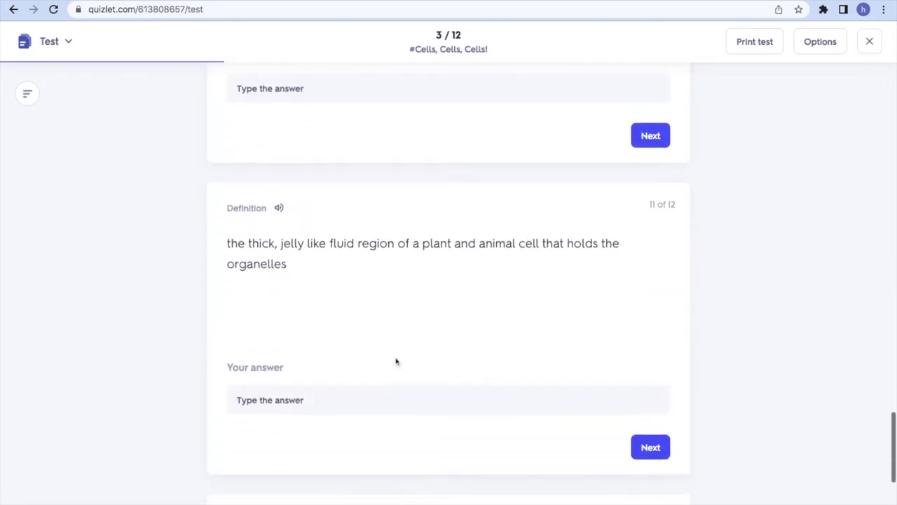
pyautogui.scroll(8, 394, 360)
pyautogui.scroll(5, 74, 118)
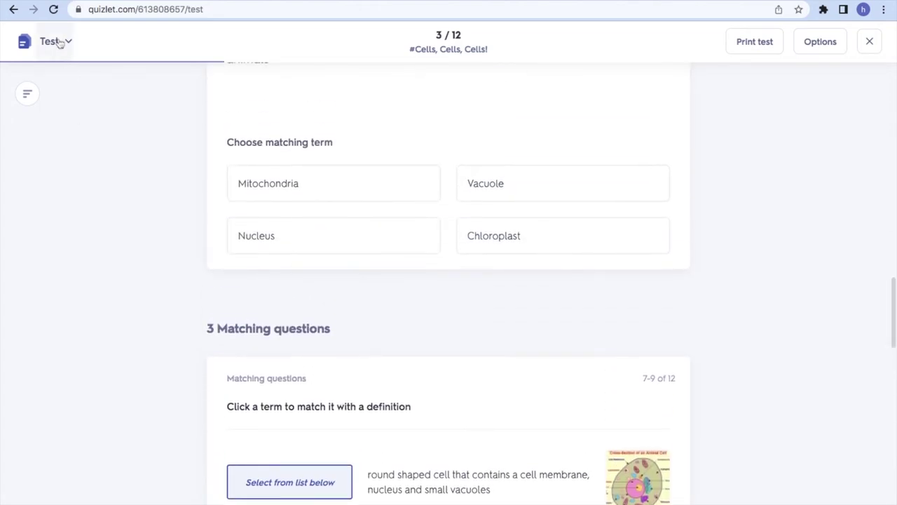
# Switch to Match mode, start the game, and pair Nucleus and Cytoplasm with their definitions
pyautogui.click(62, 41)
pyautogui.click(84, 133)
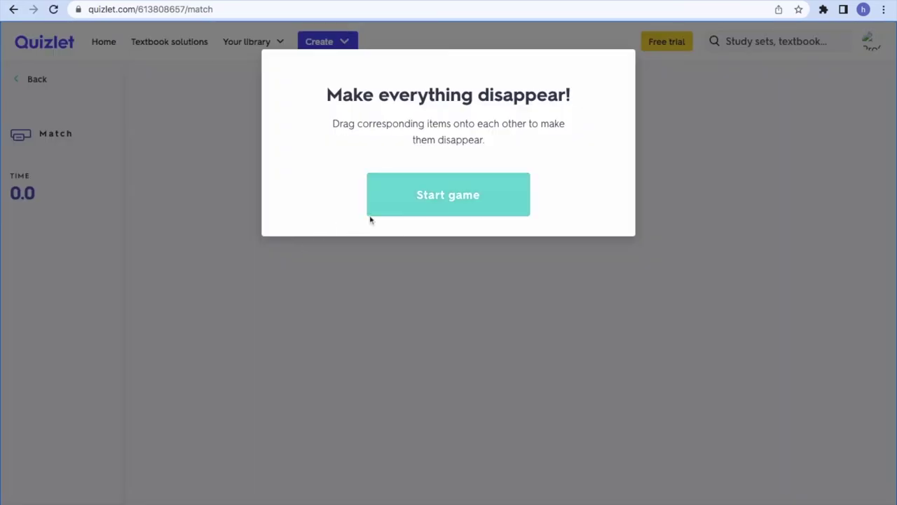
pyautogui.click(406, 199)
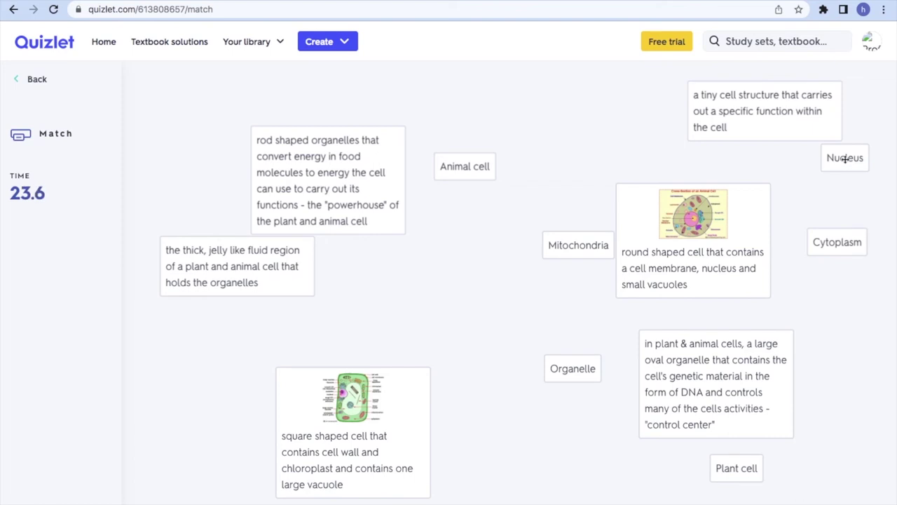
pyautogui.moveTo(845, 158); pyautogui.dragTo(732, 372)
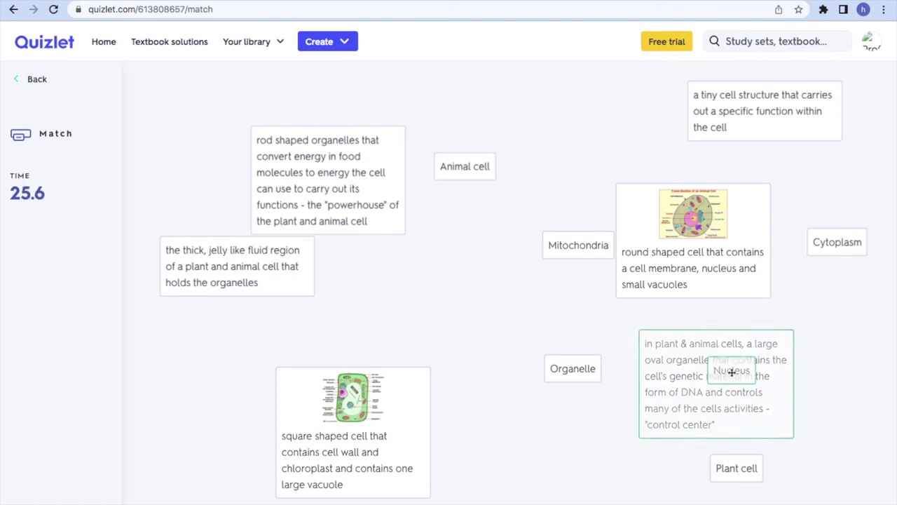
pyautogui.moveTo(839, 244); pyautogui.dragTo(181, 267)
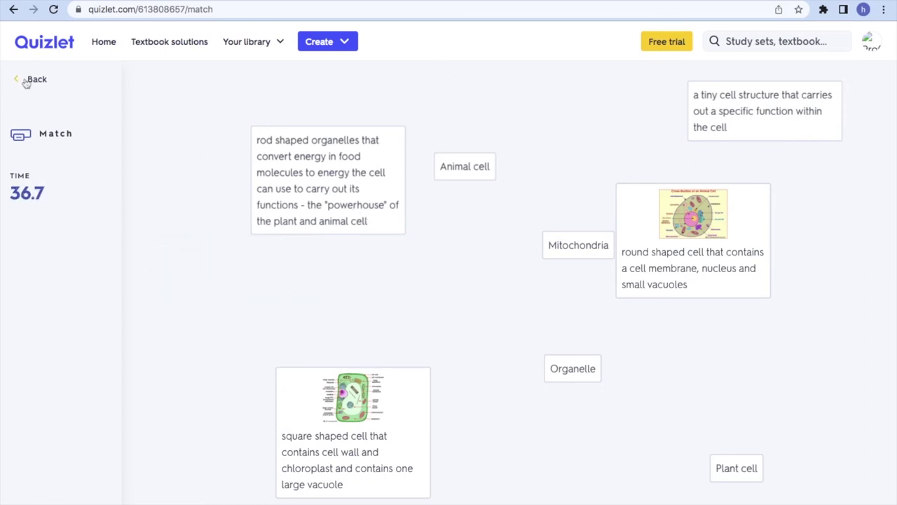
# Leave the Match game for Spell mode, play the first term's audio, and answer it with "vacuole"
pyautogui.click(28, 82)
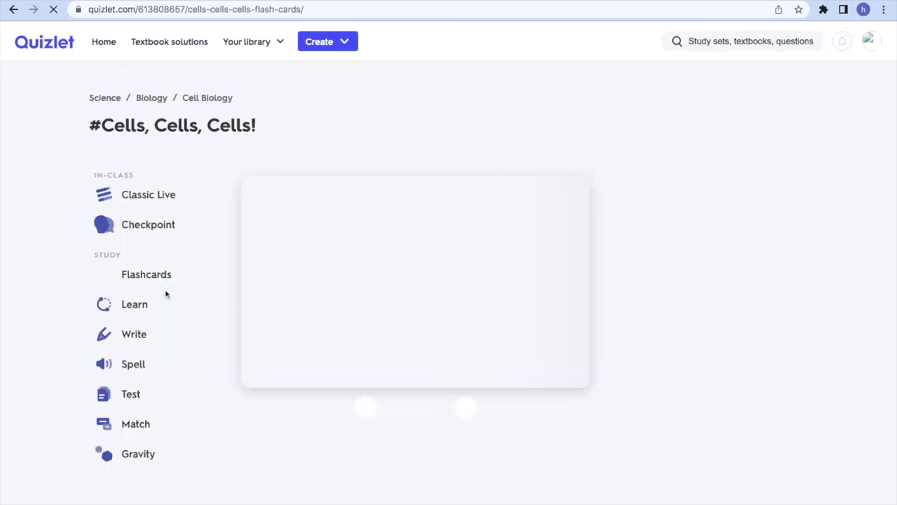
pyautogui.click(128, 396)
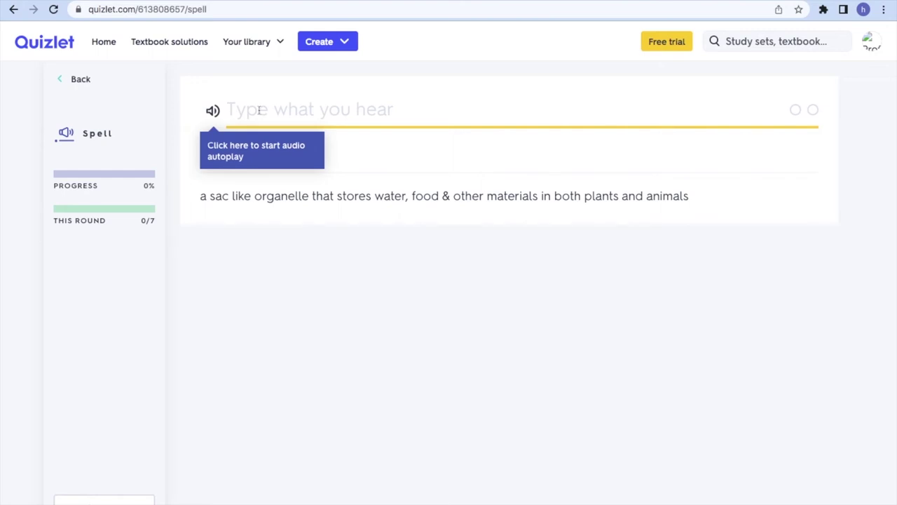
pyautogui.click(215, 112)
pyautogui.write('vacuole')
pyautogui.press('Return')
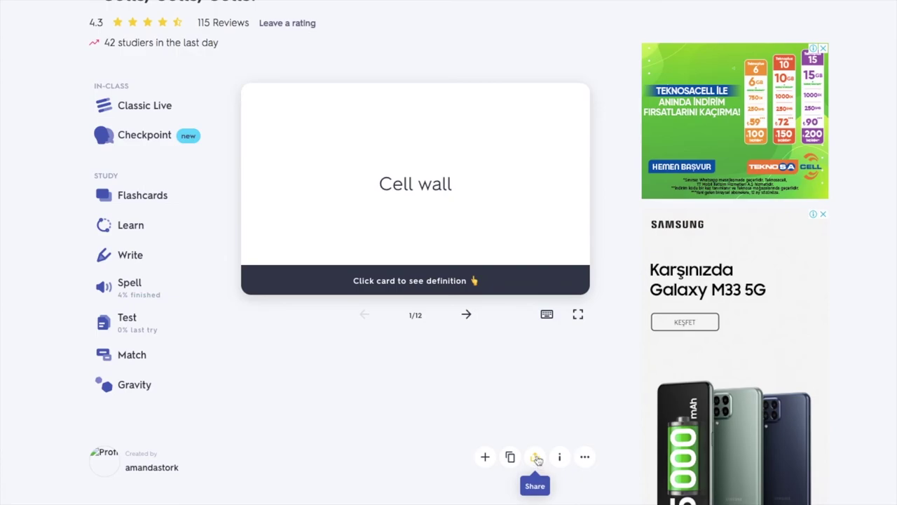
# View the sharing options for the #Cells, Cells, Cells! set and close them
pyautogui.click(536, 459)
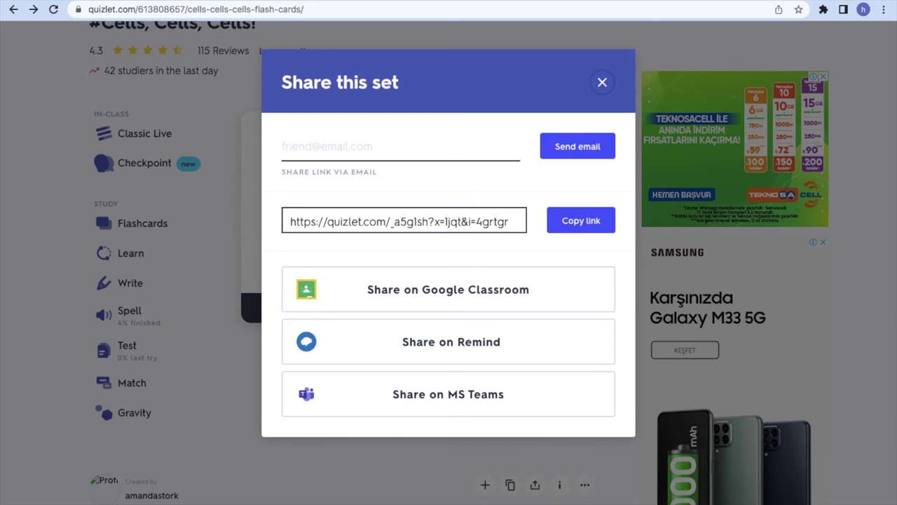
pyautogui.click(604, 82)
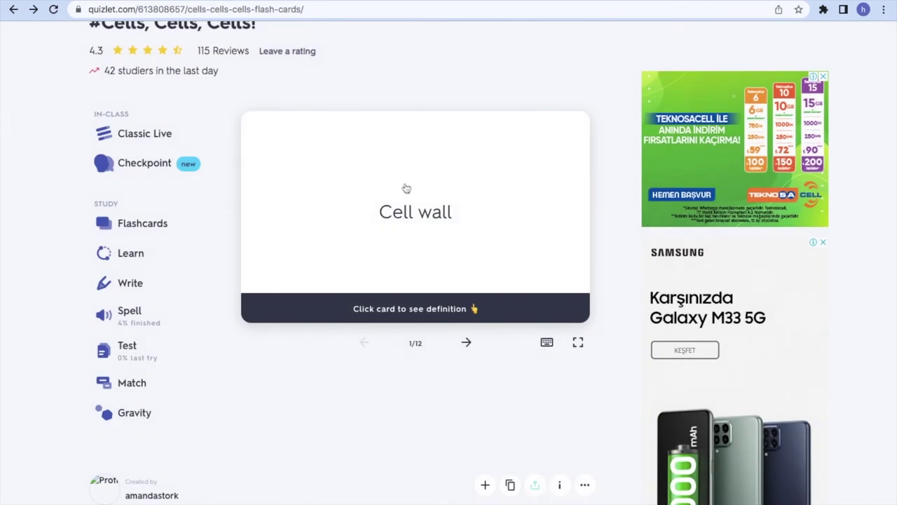
# Start a new study set titled "French" with the description "Days of the week"
pyautogui.scroll(2, 385, 209)
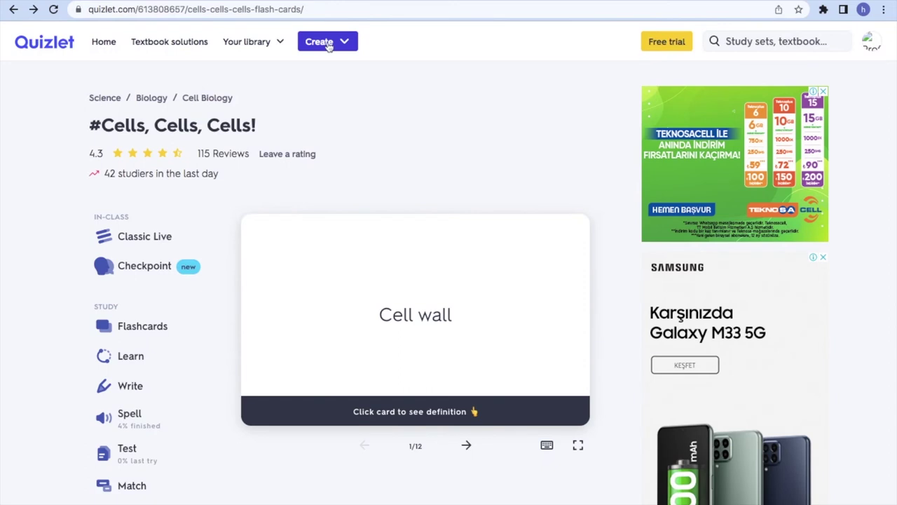
pyautogui.click(328, 44)
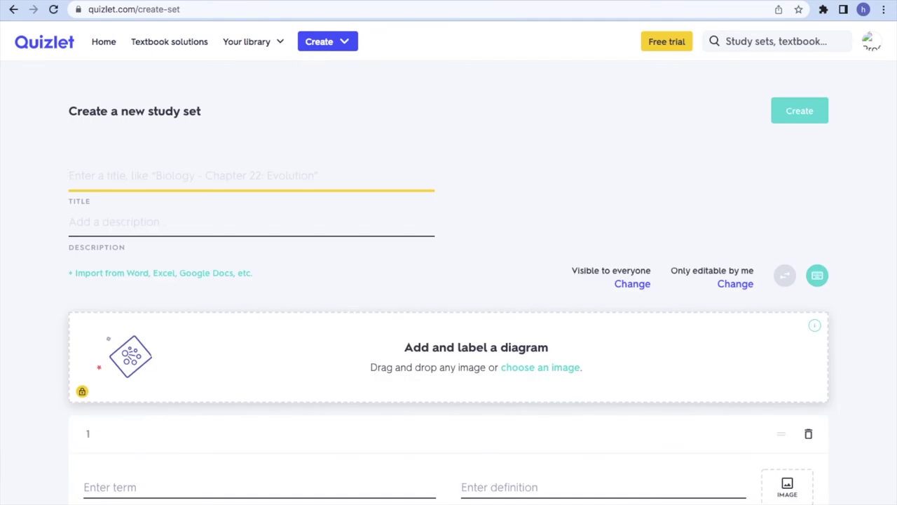
pyautogui.write('Frem')
pyautogui.write('nch')
pyautogui.press('Tab')
pyautogui.write('Days ')
pyautogui.write('of the week')
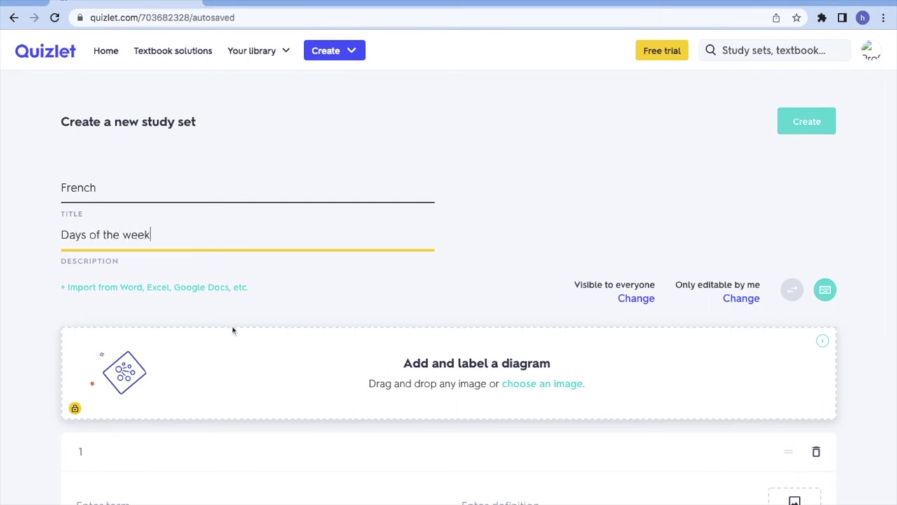
# Fill in the first two cards with Monday defined as "lundi" and Tuesday defined as "mardi", using the suggested translations
pyautogui.scroll(-2, 234, 328)
pyautogui.scroll(-2, 238, 337)
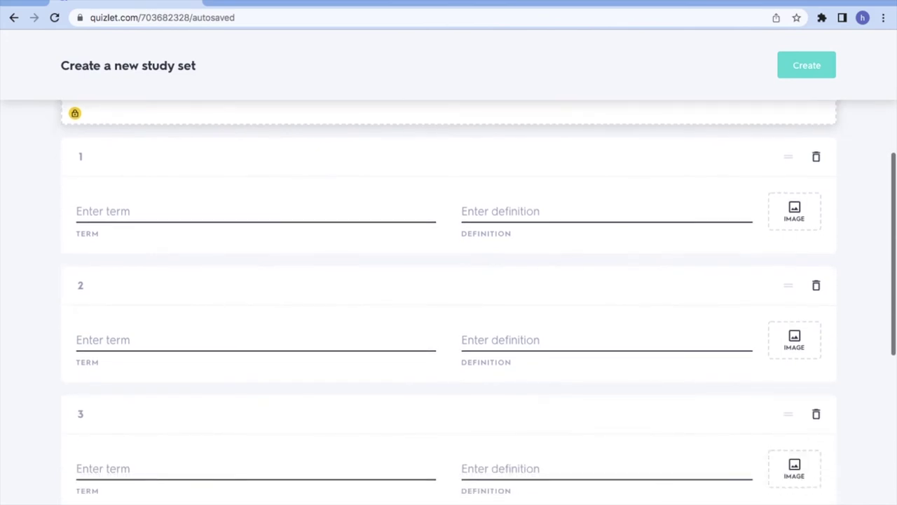
pyautogui.click(206, 213)
pyautogui.write('Monday')
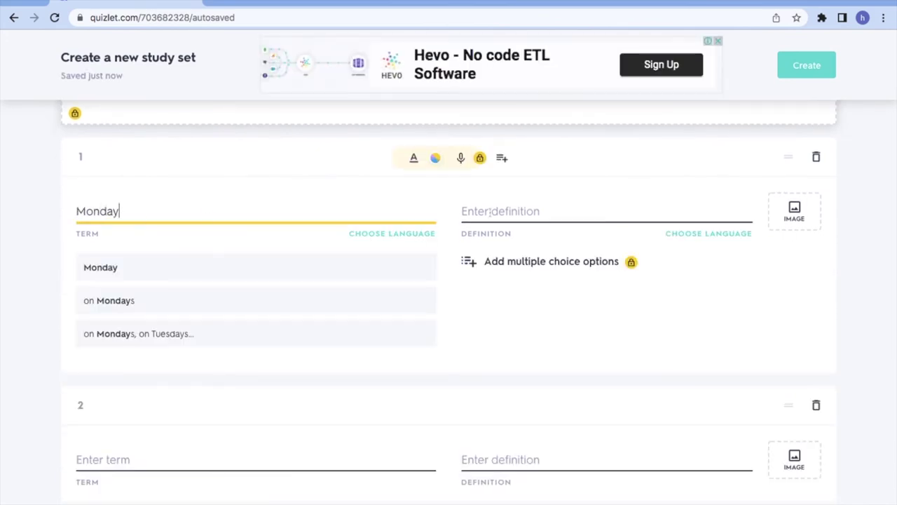
pyautogui.click(501, 211)
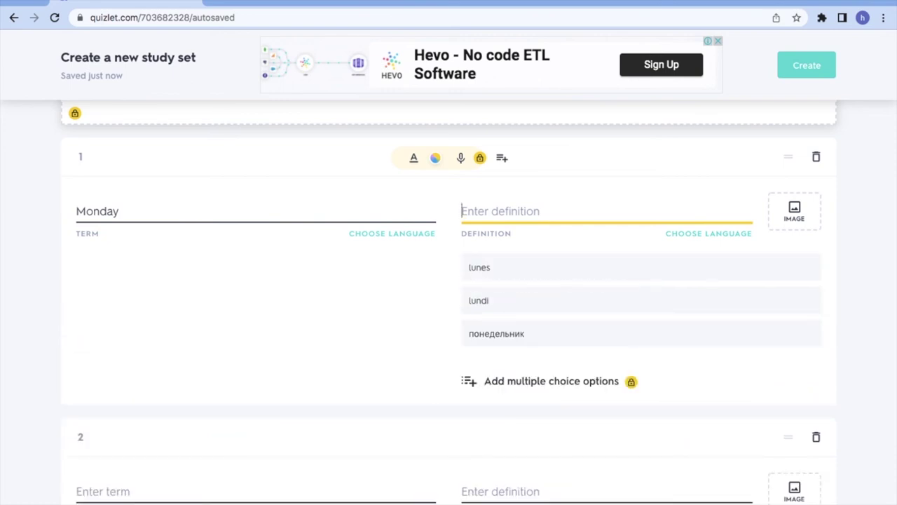
pyautogui.click(490, 300)
pyautogui.write('Tuesday')
pyautogui.press('Tab')
pyautogui.click(491, 428)
# Add Wednesday with its suggested French translation on the third card and create the study set
pyautogui.press('Tab')
pyautogui.write('Wednesday')
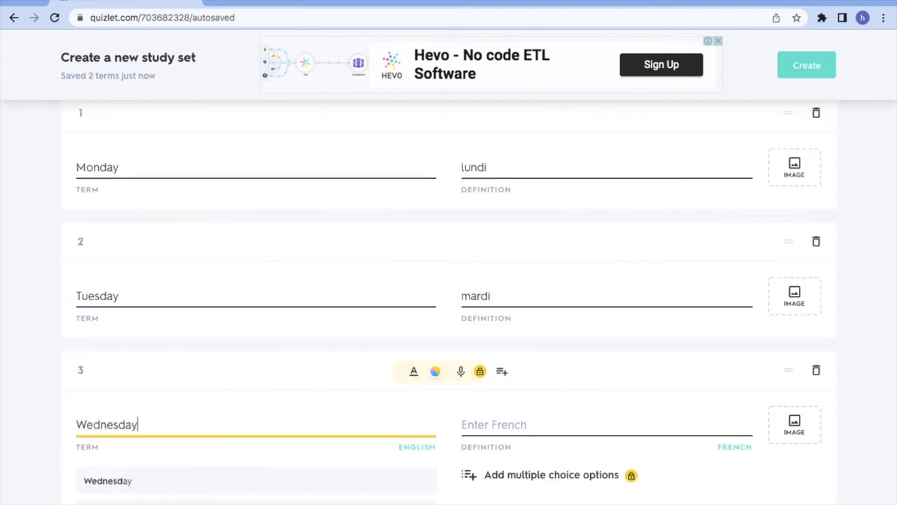
pyautogui.press('Tab')
pyautogui.click(471, 388)
pyautogui.scroll(-5, 470, 403)
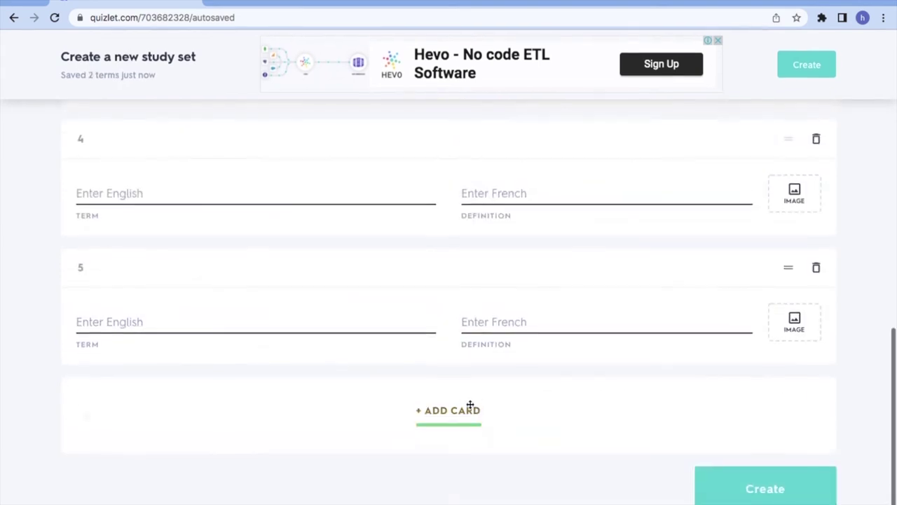
pyautogui.click(731, 488)
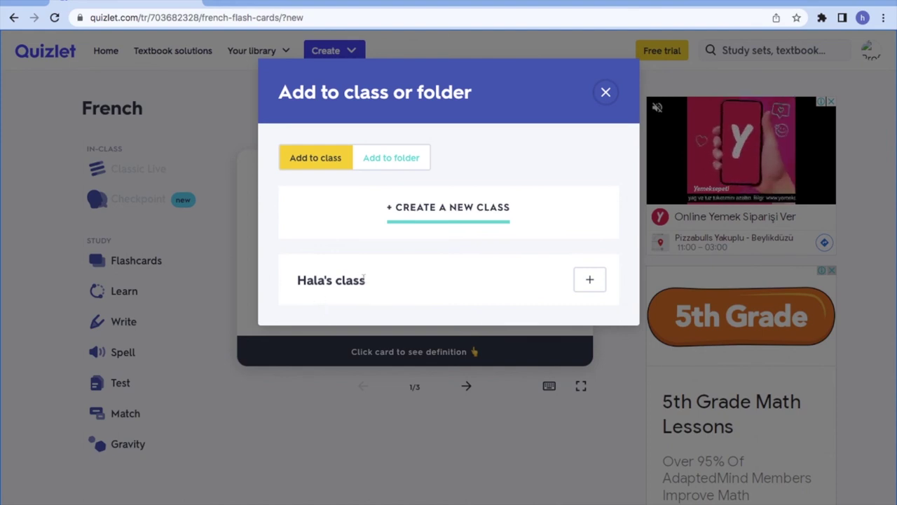
# Create a new class named after the teacher, with the description "let's study together"
pyautogui.click(420, 219)
pyautogui.write("Hala's class")
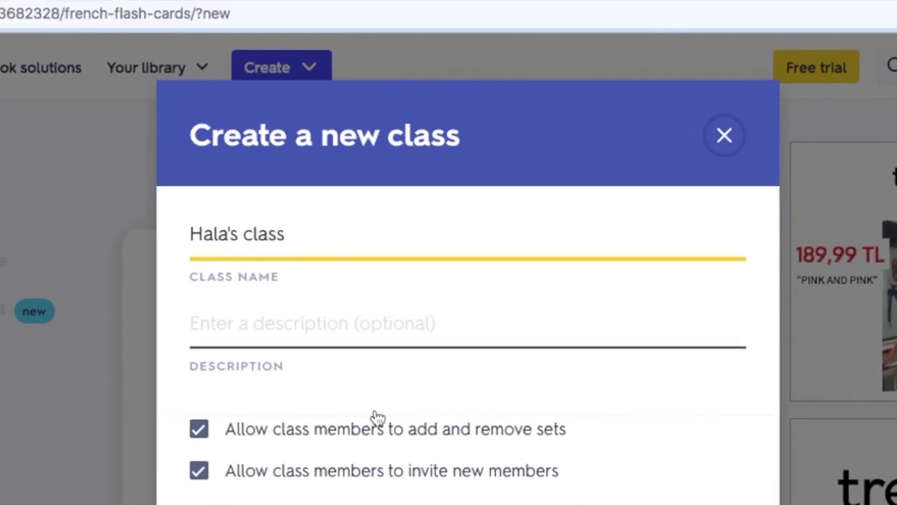
pyautogui.click(322, 336)
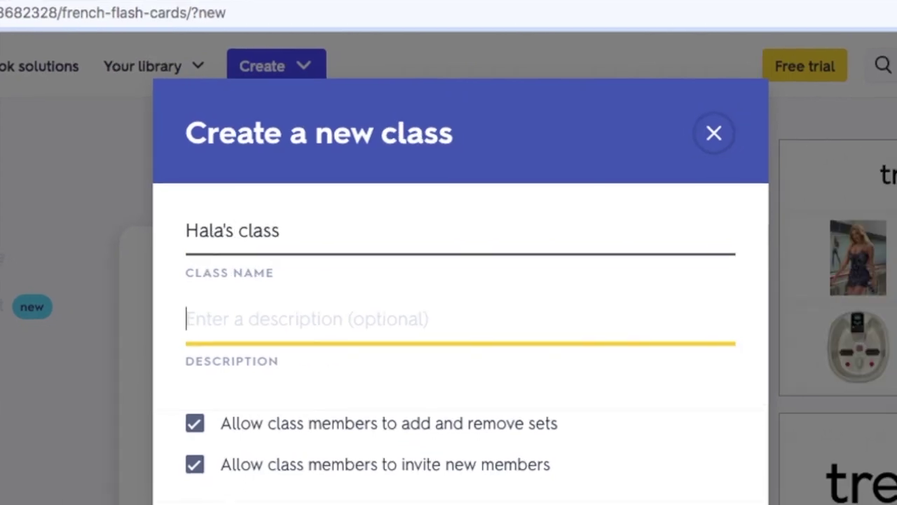
pyautogui.write("let's study together")
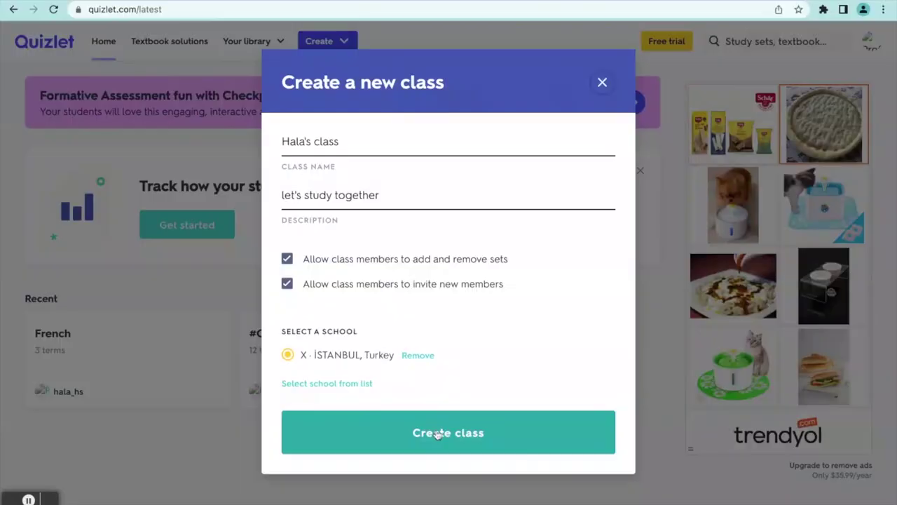
pyautogui.click(437, 435)
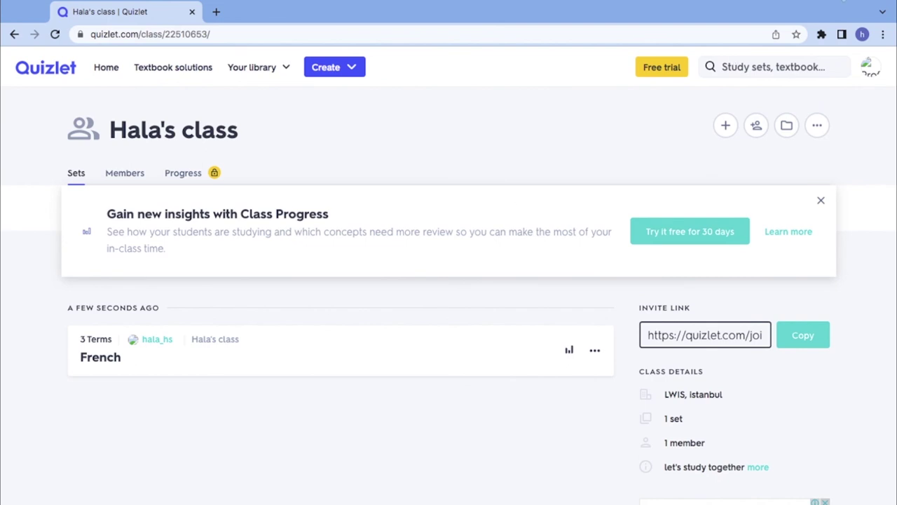
# View the options for inviting members to the class, close them, and look over the class's sets and details
pyautogui.click(756, 127)
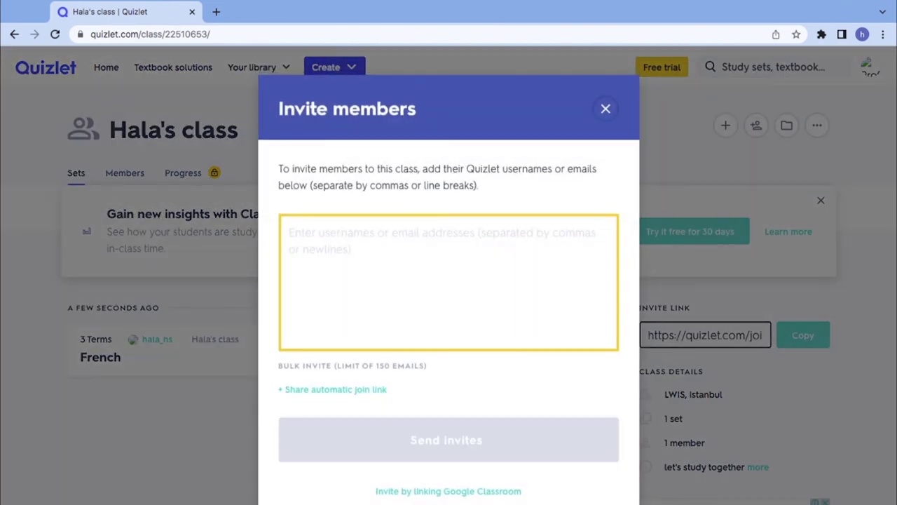
pyautogui.click(604, 110)
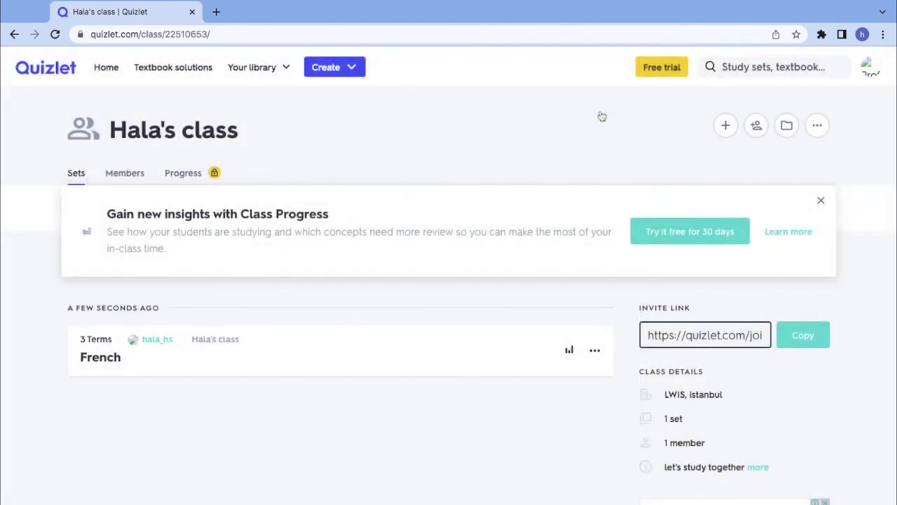
pyautogui.scroll(-2, 555, 312)
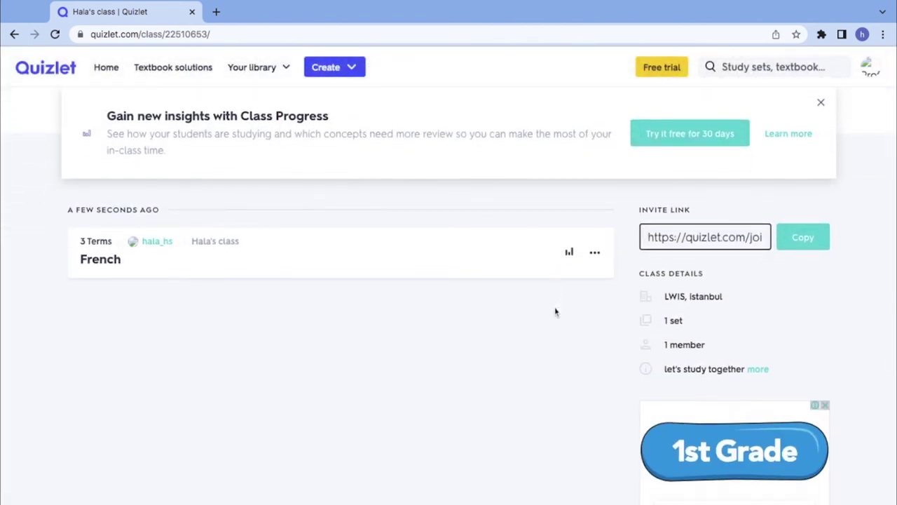